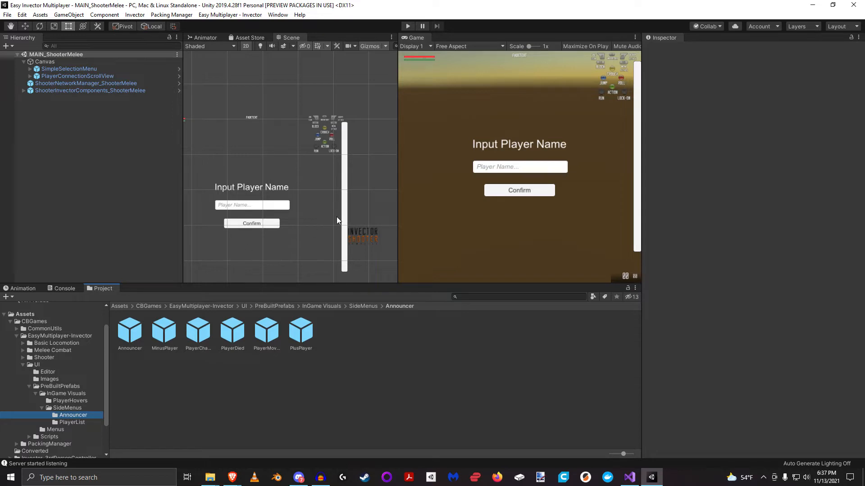
Add the Announcer prefab from the project assets to the scene as a child of Canvas, below PlayerConnectionScrollView.
{"action": "middle_click_drag", "start_coordinate": [242, 216], "coordinate": [276, 195]}
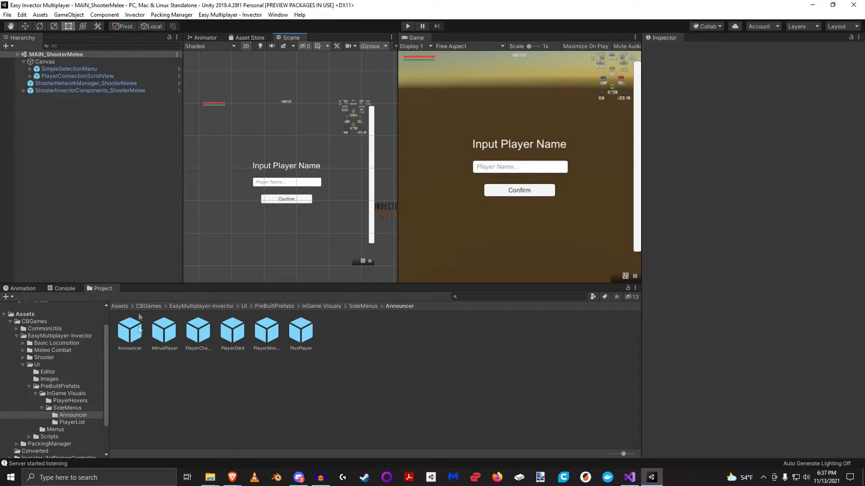
{"action": "left_click", "coordinate": [96, 76]}
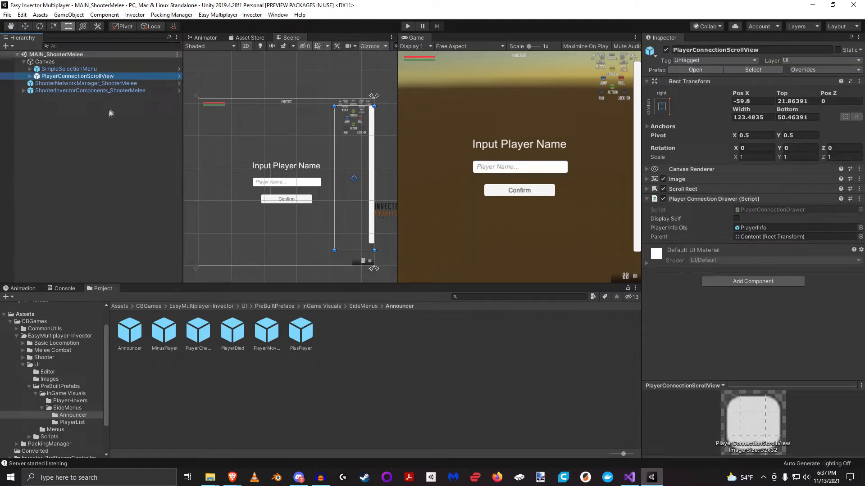
{"action": "left_click", "coordinate": [124, 332]}
{"action": "left_click_drag", "start_coordinate": [127, 336], "coordinate": [49, 66]}
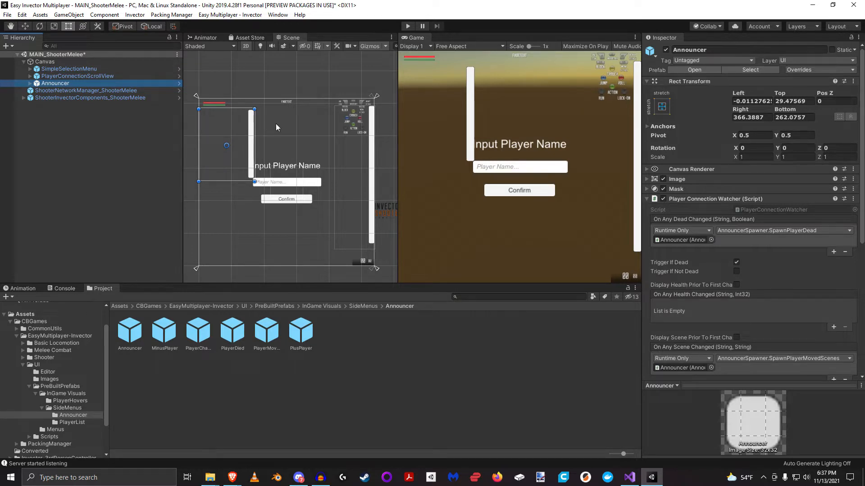
{"action": "left_click", "coordinate": [238, 188]}
{"action": "left_click_drag", "start_coordinate": [237, 187], "coordinate": [235, 232]}
{"action": "key", "text": "ctrl+z"}
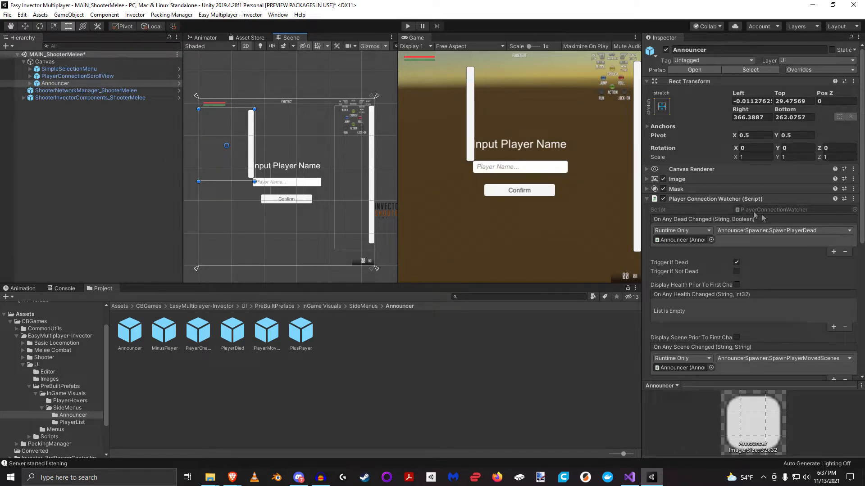
Set the Announcer's anchor preset to left with vertical stretch.
{"action": "left_click", "coordinate": [706, 199]}
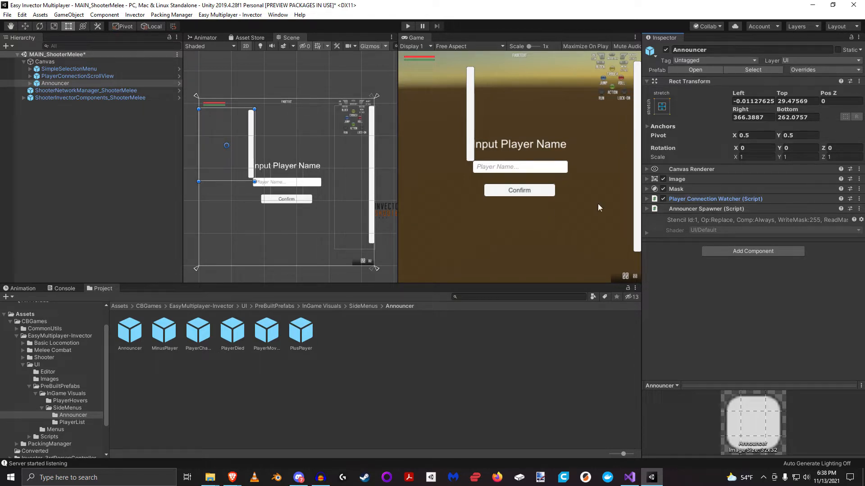
{"action": "left_click", "coordinate": [661, 107]}
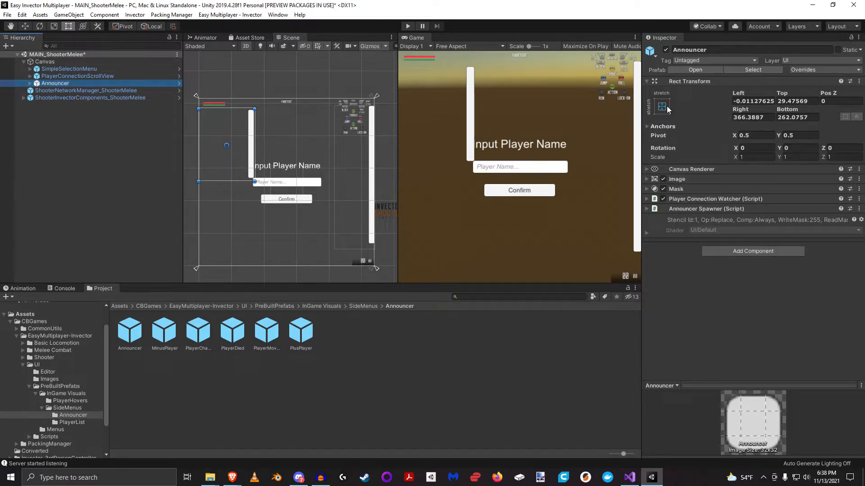
{"action": "left_click", "coordinate": [662, 106]}
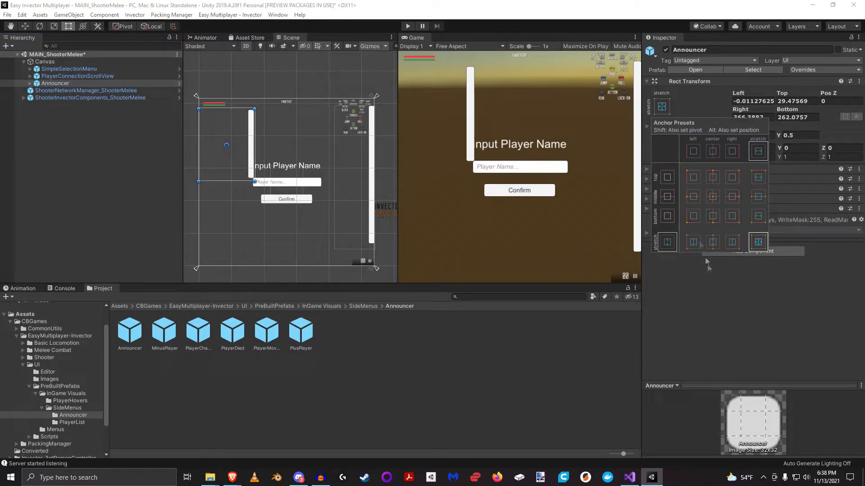
{"action": "left_click", "coordinate": [693, 243]}
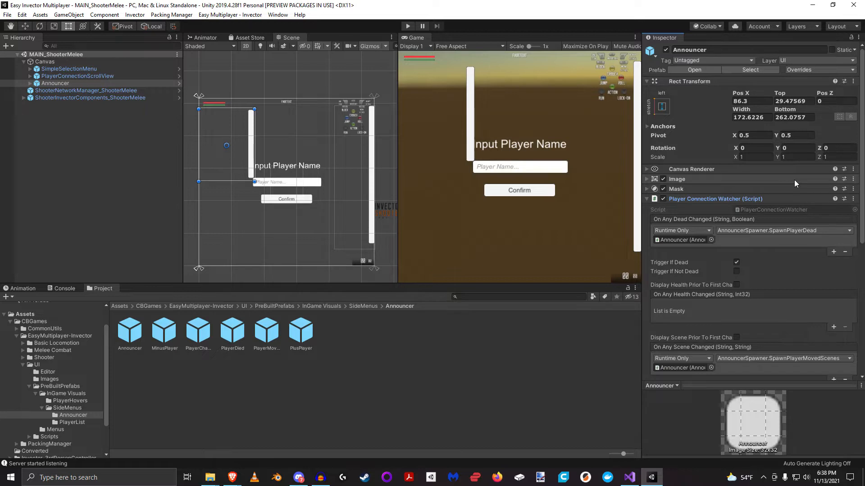
Examine the Announcer's Player Connection Watcher options and the AnnouncerSpawner functions assigned to its death, scene, name, connect and disconnect events.
{"action": "scroll", "coordinate": [769, 215], "scroll_direction": "down", "scroll_amount": 4}
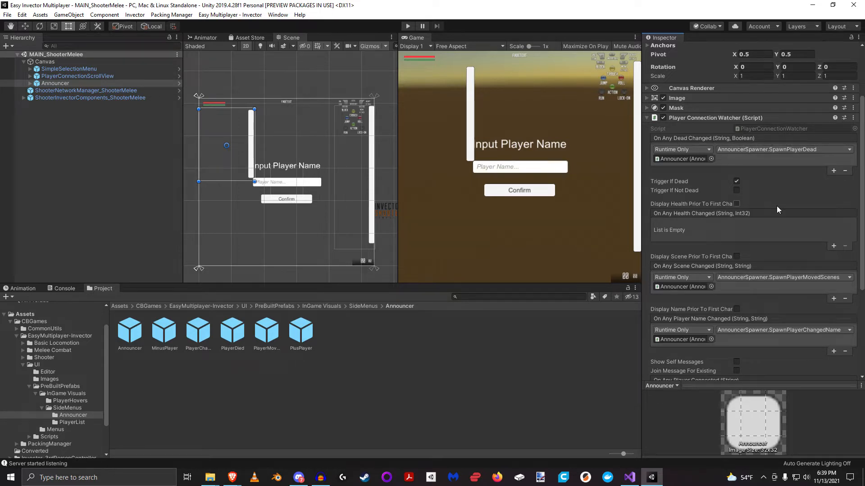
{"action": "scroll", "coordinate": [776, 206], "scroll_direction": "down", "scroll_amount": 3}
{"action": "scroll", "coordinate": [707, 180], "scroll_direction": "up", "scroll_amount": 3}
{"action": "left_click_drag", "start_coordinate": [641, 202], "coordinate": [589, 187]}
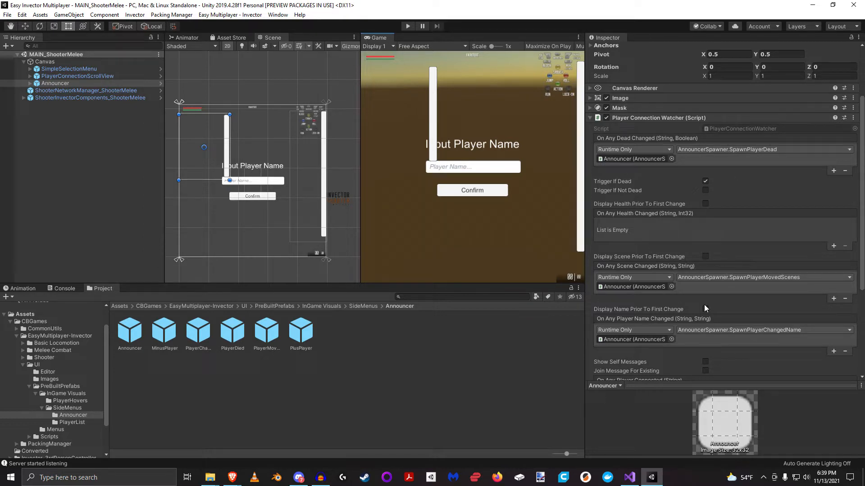
{"action": "mouse_move", "coordinate": [599, 207]}
{"action": "scroll", "coordinate": [706, 299], "scroll_direction": "down", "scroll_amount": 3}
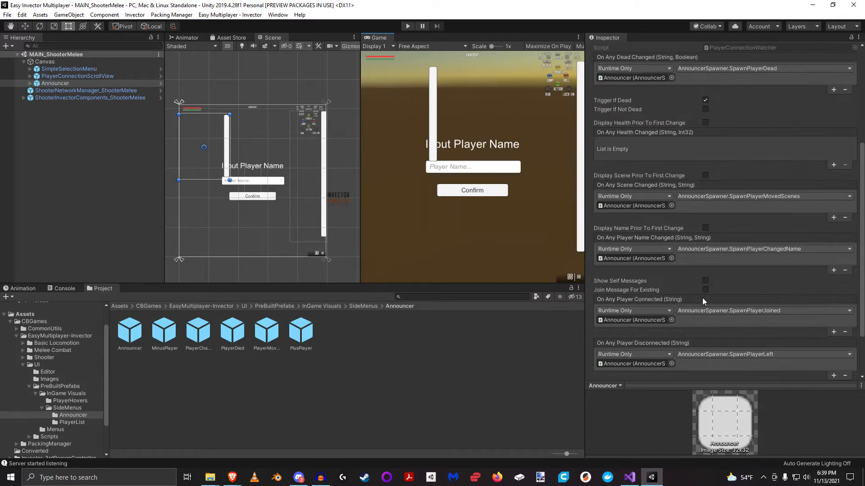
{"action": "scroll", "coordinate": [650, 295], "scroll_direction": "down", "scroll_amount": 2}
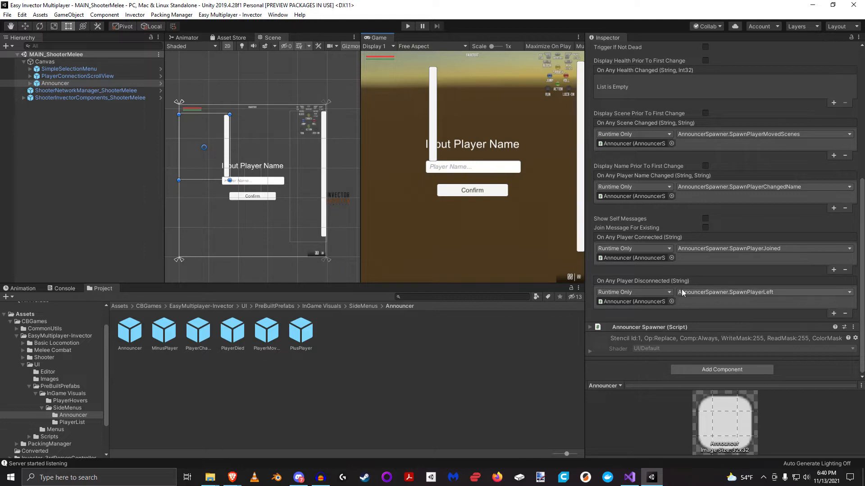
{"action": "scroll", "coordinate": [686, 261], "scroll_direction": "up", "scroll_amount": 3}
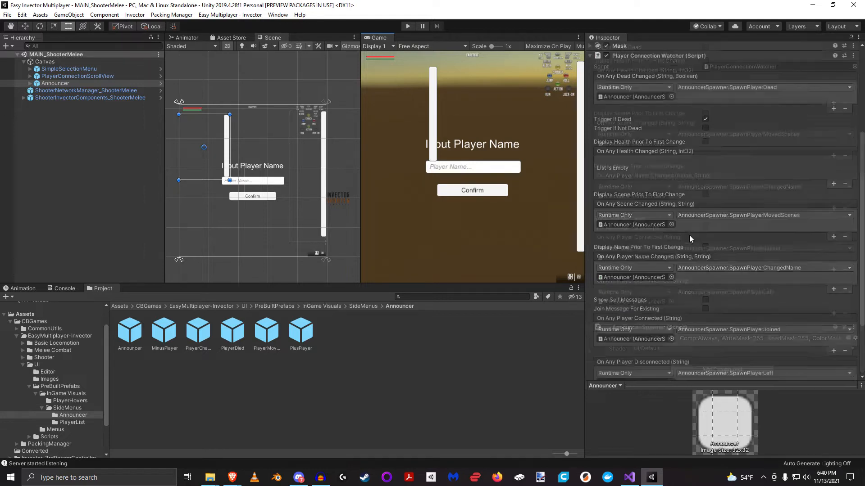
{"action": "left_click", "coordinate": [632, 97]}
{"action": "scroll", "coordinate": [666, 234], "scroll_direction": "down", "scroll_amount": 3}
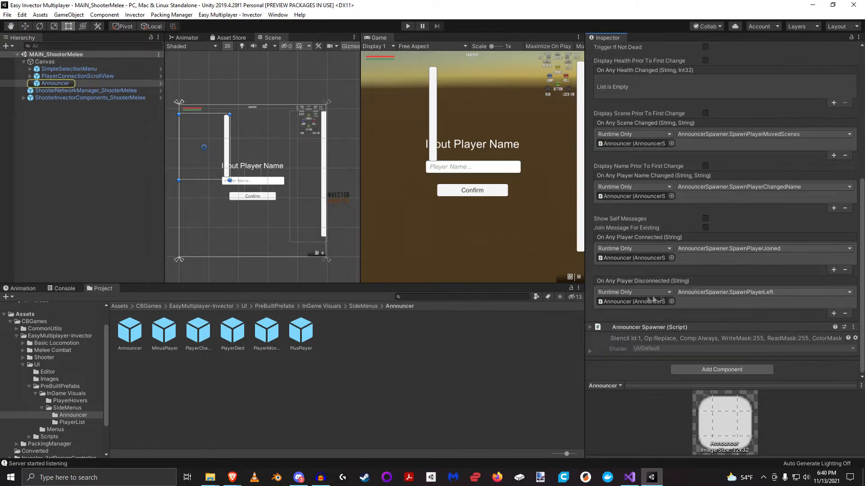
Examine the prefabs and parent object assigned in the Announcer's Announcer Spawner component.
{"action": "scroll", "coordinate": [702, 288], "scroll_direction": "up", "scroll_amount": 8}
{"action": "left_click", "coordinate": [659, 198]}
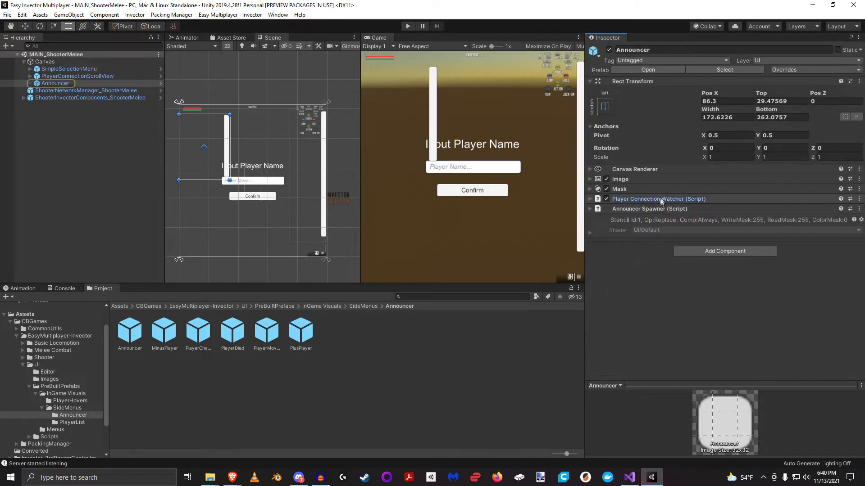
{"action": "left_click", "coordinate": [650, 209]}
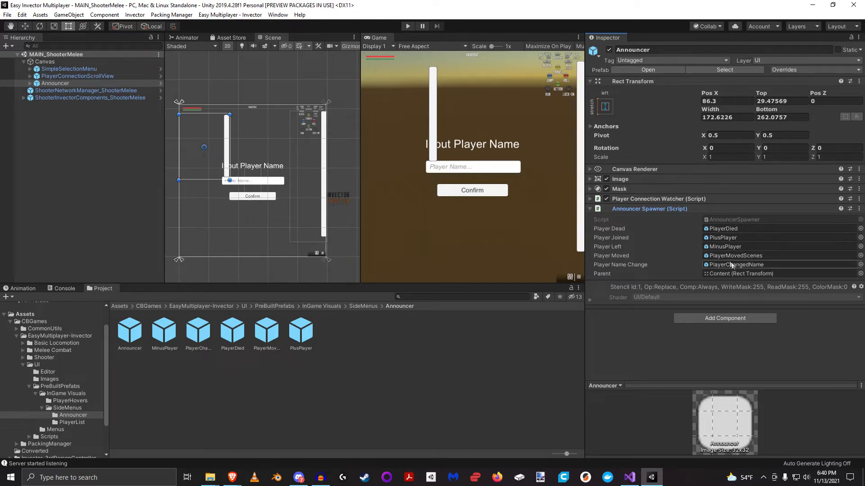
{"action": "left_click", "coordinate": [110, 142]}
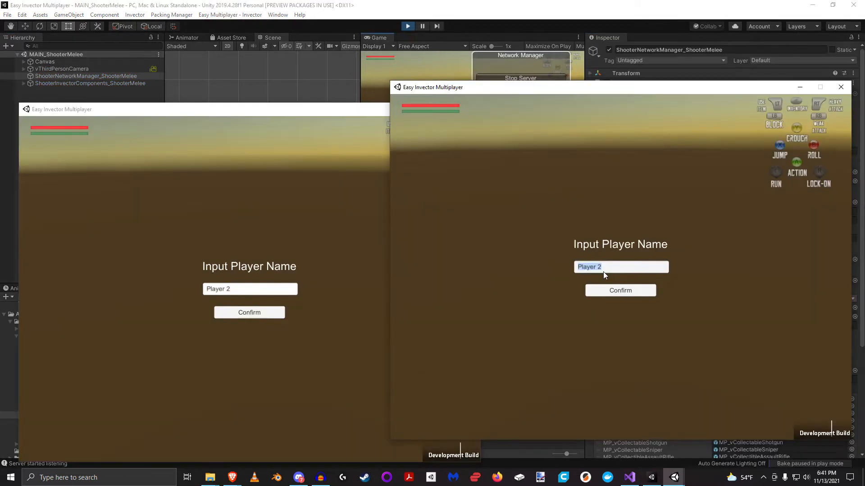
Enter the player's name in the front game client and join the server at localhost.
{"action": "left_click", "coordinate": [603, 272]}
{"action": "type", "text": "Wes"}
{"action": "left_click", "coordinate": [628, 289]}
{"action": "type", "text": "localhost"}
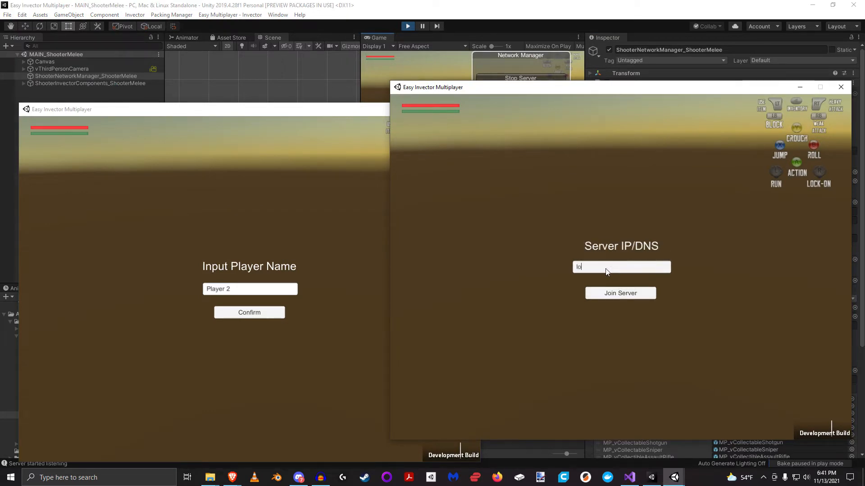
{"action": "left_click", "coordinate": [623, 295]}
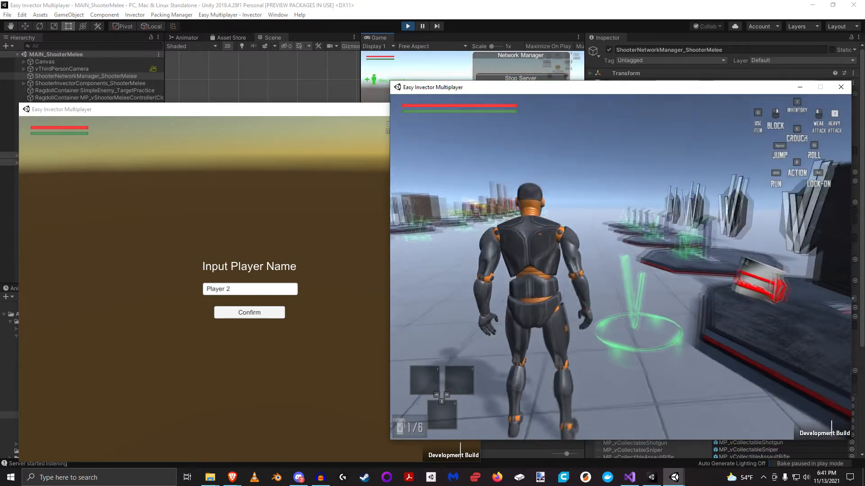
{"action": "key", "text": "a"}
Switch to the second game client, name its player Other Client and join the server at localhost.
{"action": "key", "text": "super"}
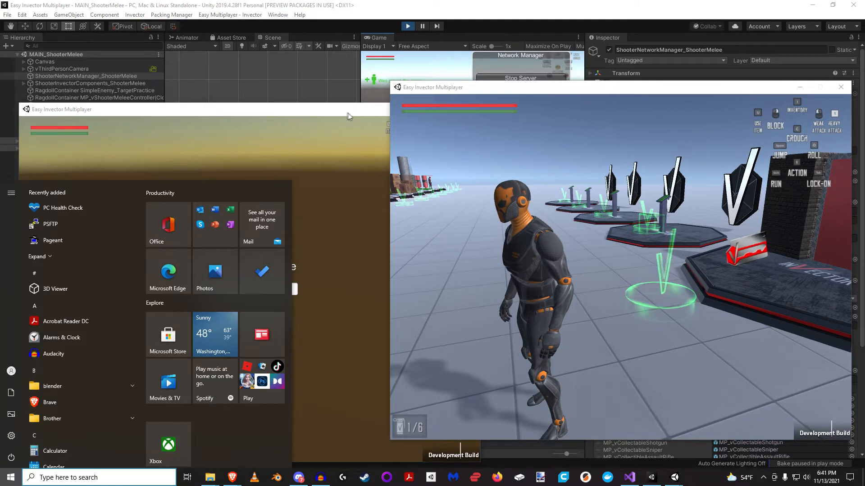
{"action": "key", "text": "Escape"}
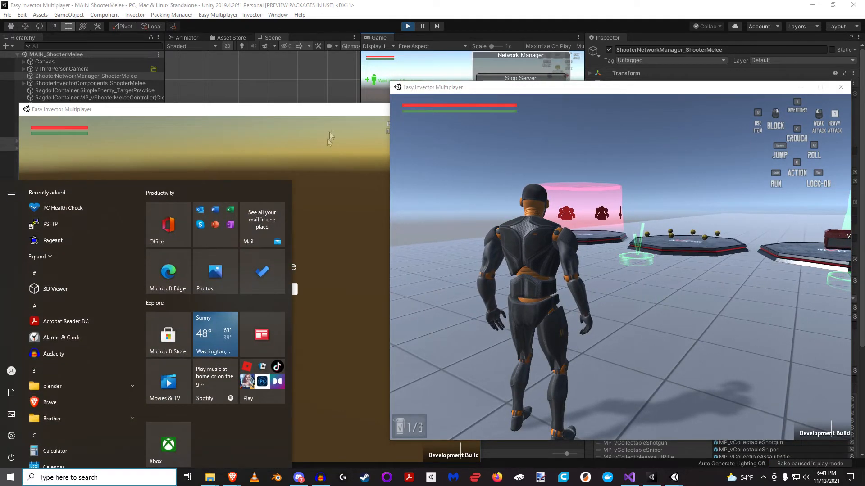
{"action": "left_click", "coordinate": [325, 112]}
{"action": "left_click", "coordinate": [247, 295]}
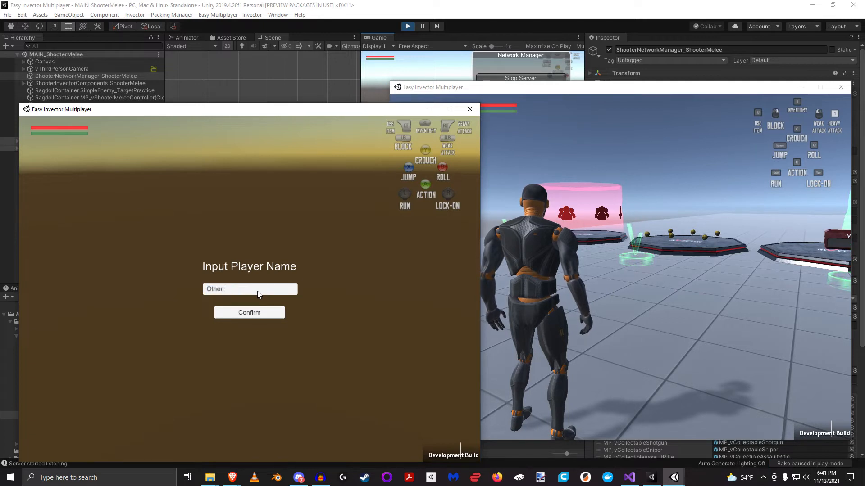
{"action": "left_click", "coordinate": [249, 312]}
{"action": "left_click", "coordinate": [235, 291]}
{"action": "type", "text": "lolocal"}
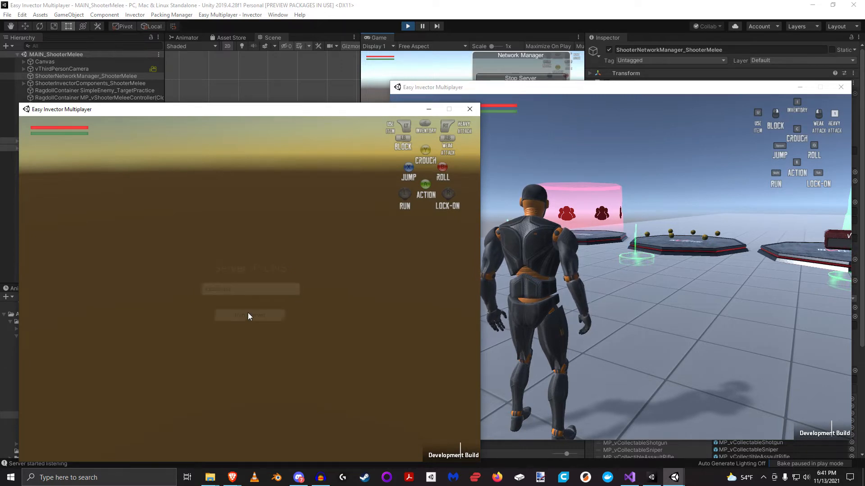
{"action": "left_click", "coordinate": [248, 314]}
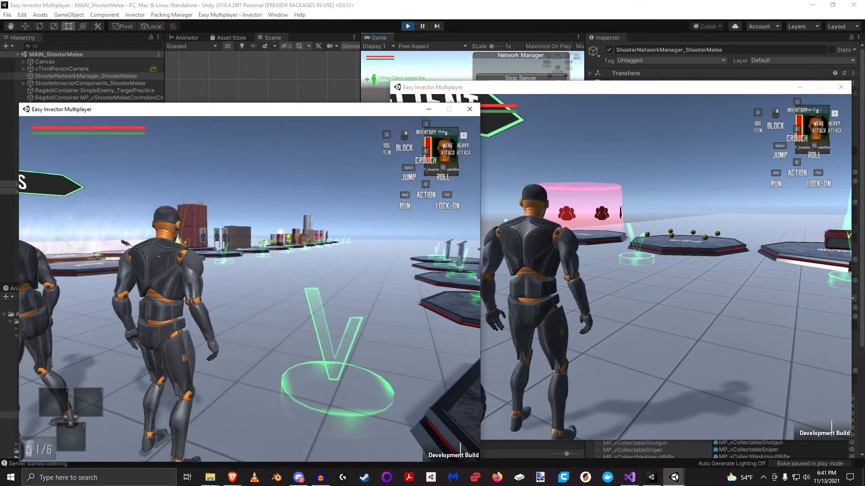
Switch back to the first game client and check its announcement of the newly joined player.
{"action": "key", "text": "super"}
{"action": "left_click", "coordinate": [581, 279]}
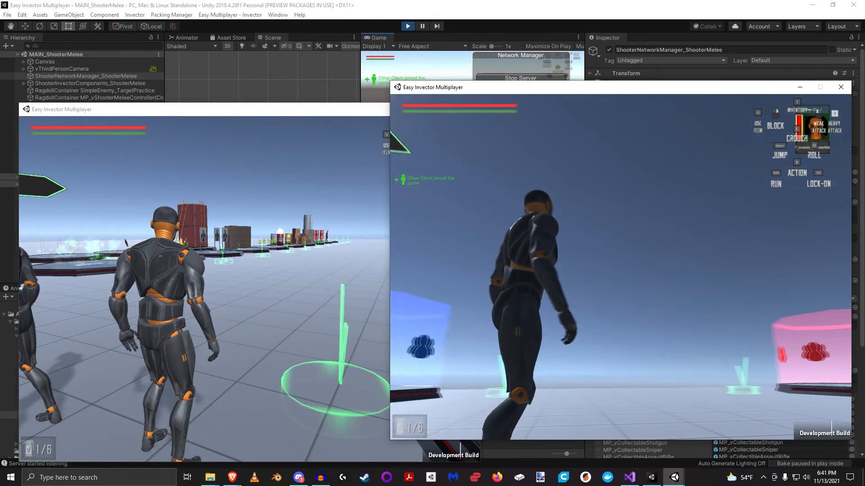
{"action": "key", "text": "super"}
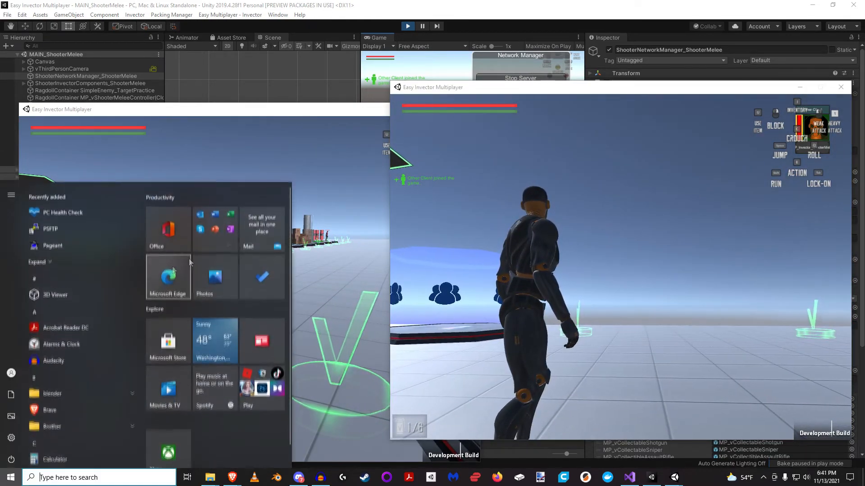
Return to the Other Client window and run its character onto the red team platform.
{"action": "left_click", "coordinate": [337, 270]}
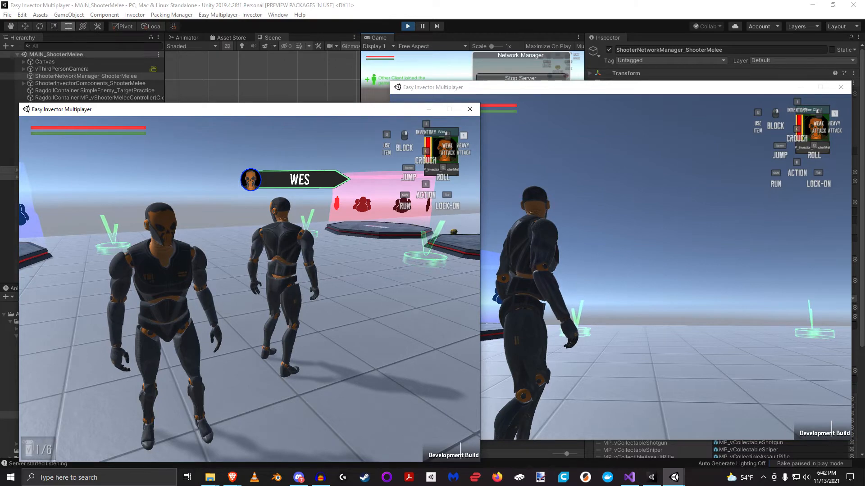
{"action": "key", "text": "d"}
{"action": "key", "text": "w"}
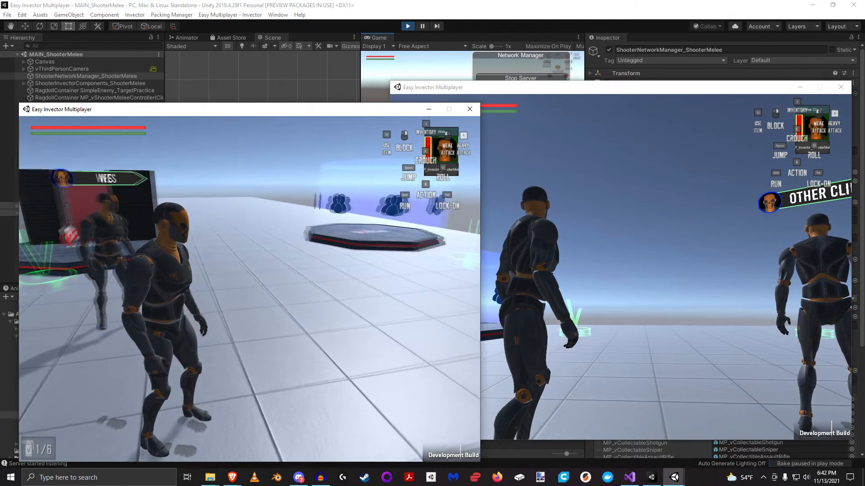
{"action": "key", "text": "w"}
{"action": "key", "text": "shift"}
{"action": "key", "text": "w"}
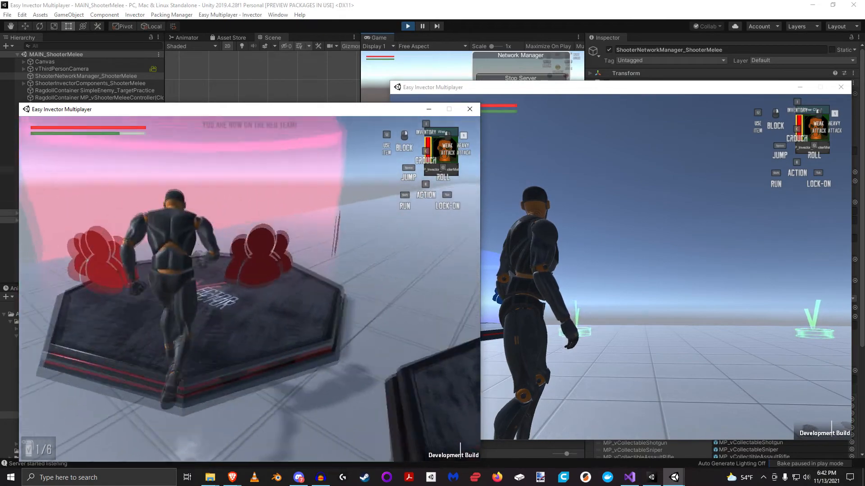
{"action": "key", "text": "w"}
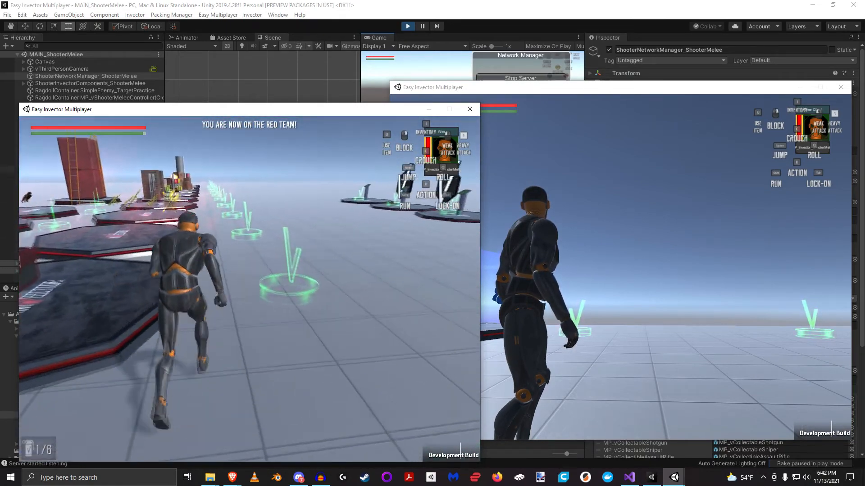
Pick up a rifle with the Other Client character and shoot the first client's character until it dies.
{"action": "key", "text": "e"}
{"action": "key", "text": "w"}
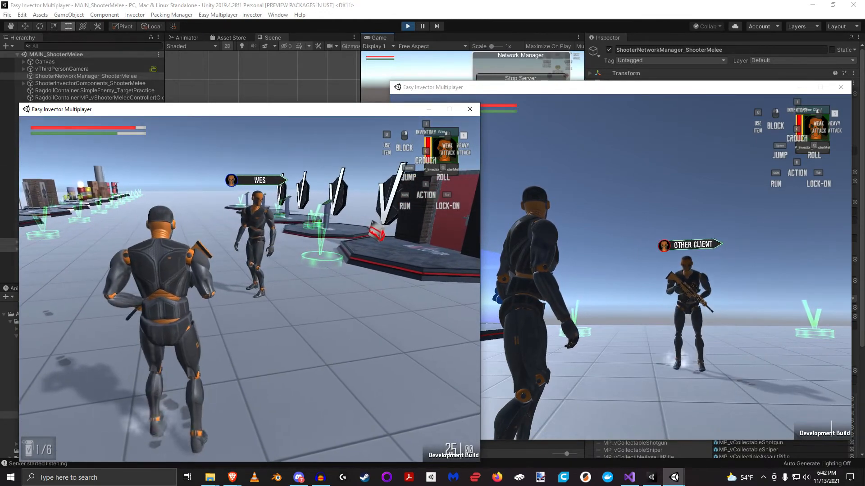
{"action": "right_click", "coordinate": [249, 289]}
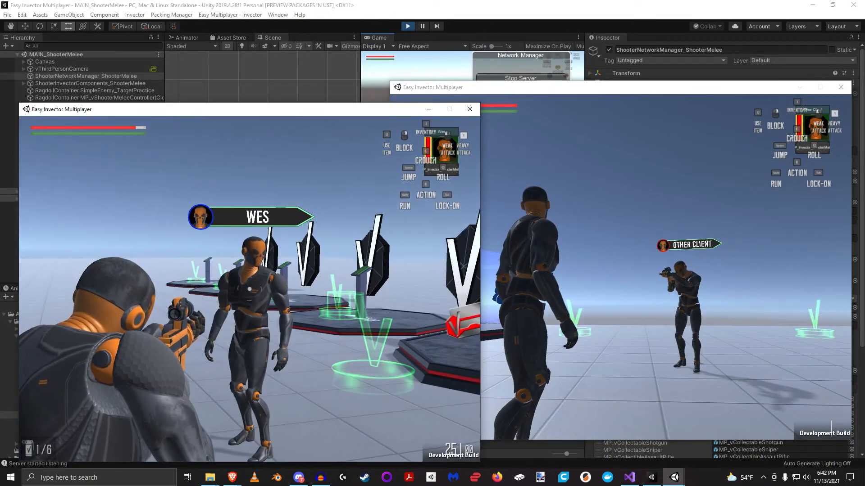
{"action": "left_click", "coordinate": [250, 289]}
{"action": "left_click", "coordinate": [249, 289]}
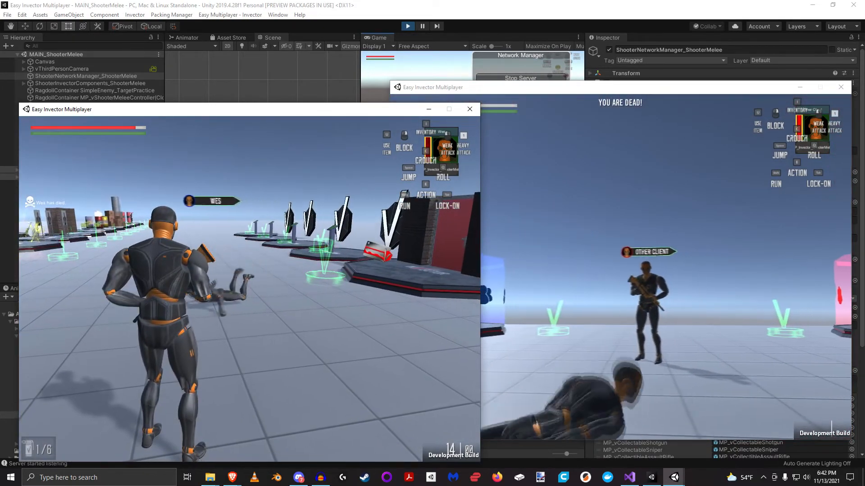
Switch to the first game client and check the player death announcement there.
{"action": "key", "text": "super"}
{"action": "left_click", "coordinate": [567, 271]}
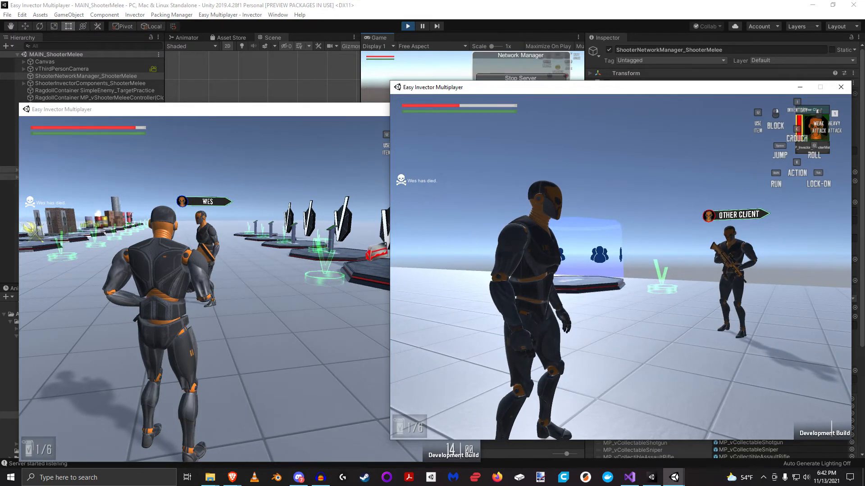
{"action": "key", "text": "super"}
{"action": "left_click", "coordinate": [620, 267]}
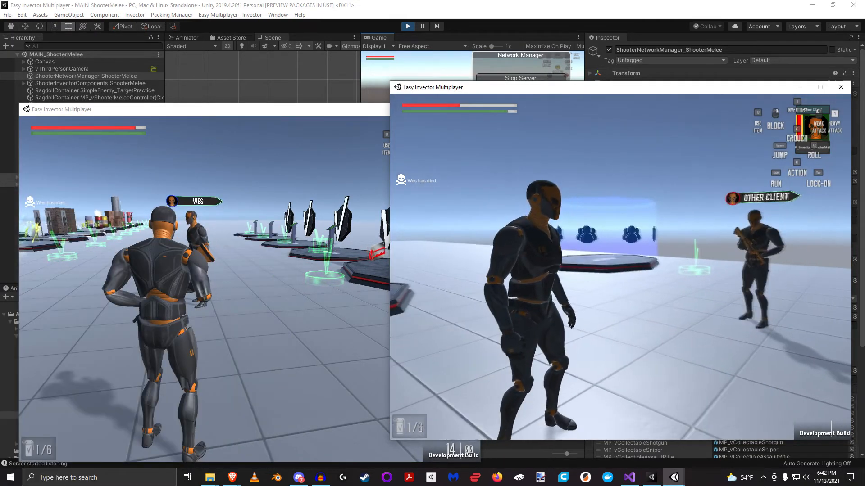
Close the first game client and check the Other Client window for the player-left announcement.
{"action": "key", "text": "super"}
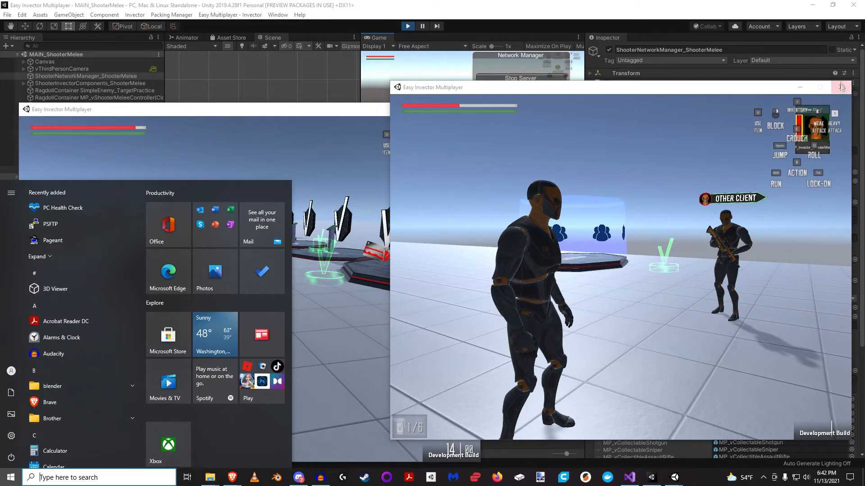
{"action": "left_click", "coordinate": [841, 88]}
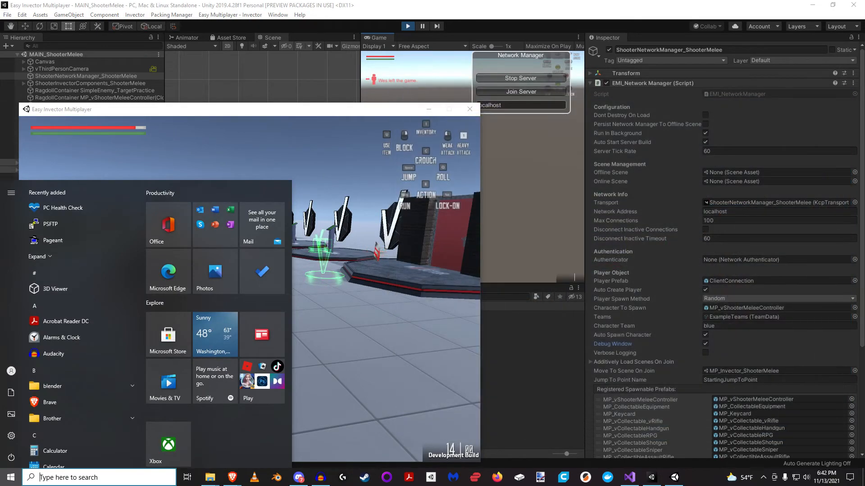
{"action": "left_click", "coordinate": [379, 234]}
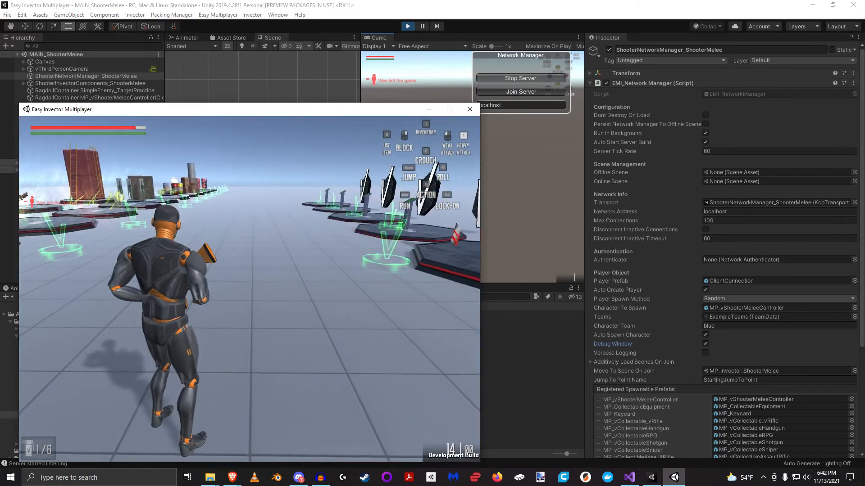
Close the remaining game client and stop Play mode in the Unity editor.
{"action": "key", "text": "super"}
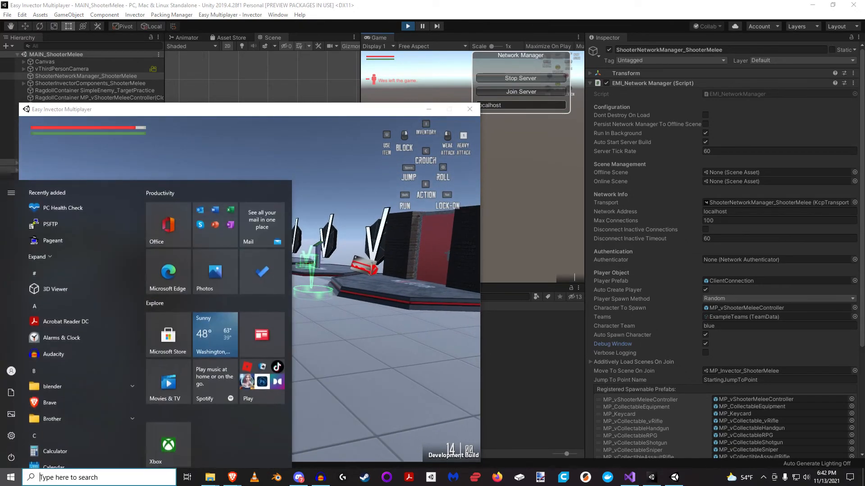
{"action": "key", "text": "super"}
{"action": "key", "text": "i"}
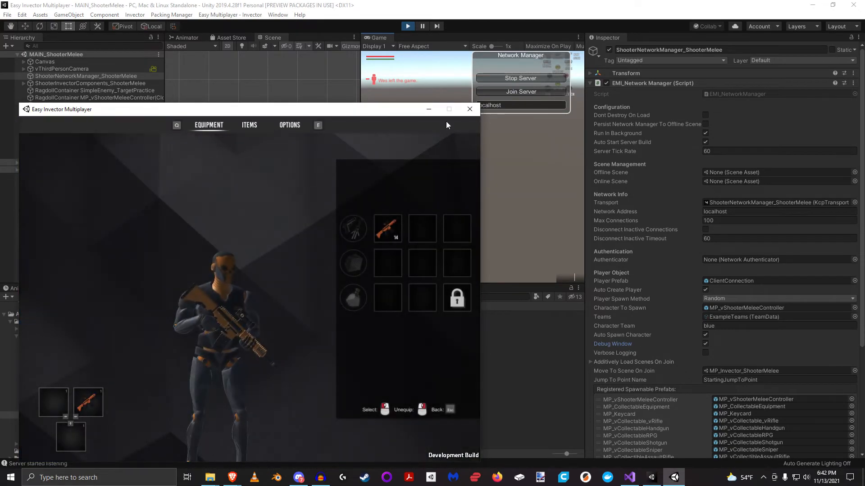
{"action": "left_click", "coordinate": [470, 109]}
{"action": "left_click", "coordinate": [408, 27]}
Select the Announcer under Canvas and open its referenced PlayerDied prefab in prefab editing mode.
{"action": "left_click", "coordinate": [23, 62]}
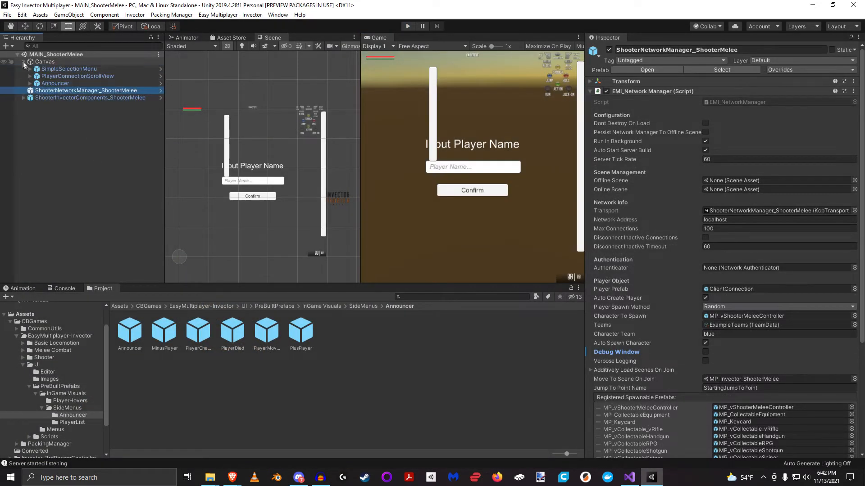
{"action": "left_click", "coordinate": [49, 83]}
{"action": "left_click", "coordinate": [734, 230]}
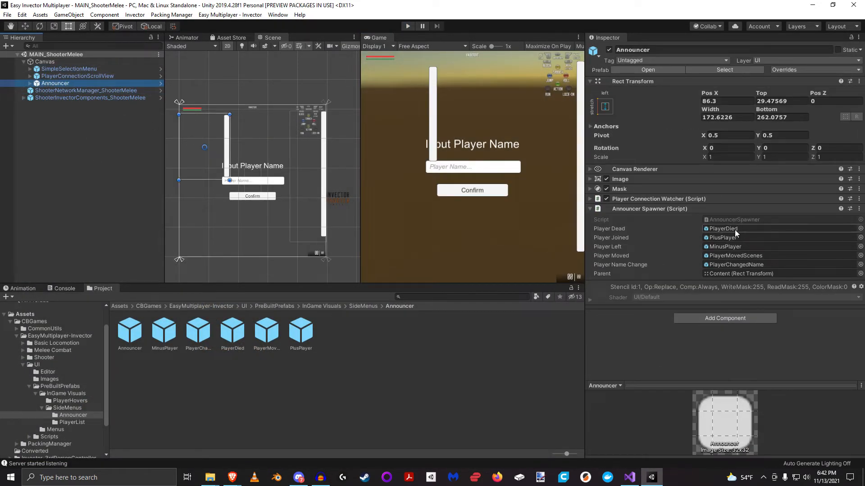
{"action": "left_click", "coordinate": [233, 334]}
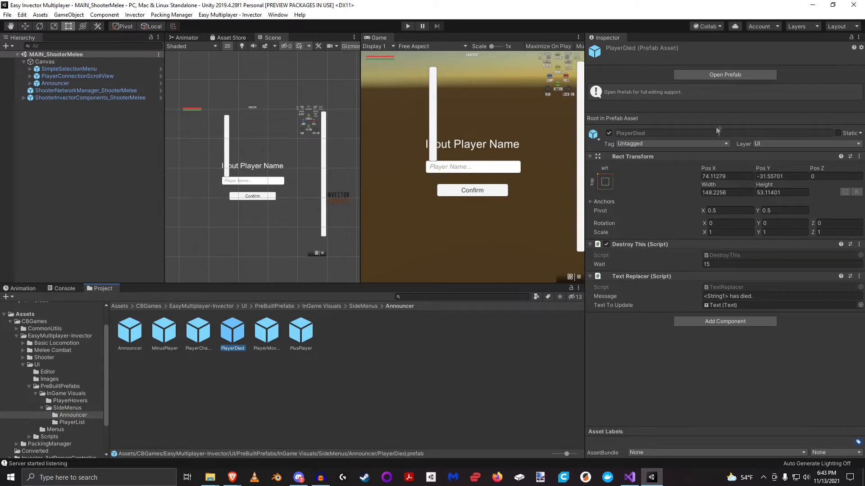
{"action": "left_click", "coordinate": [742, 72]}
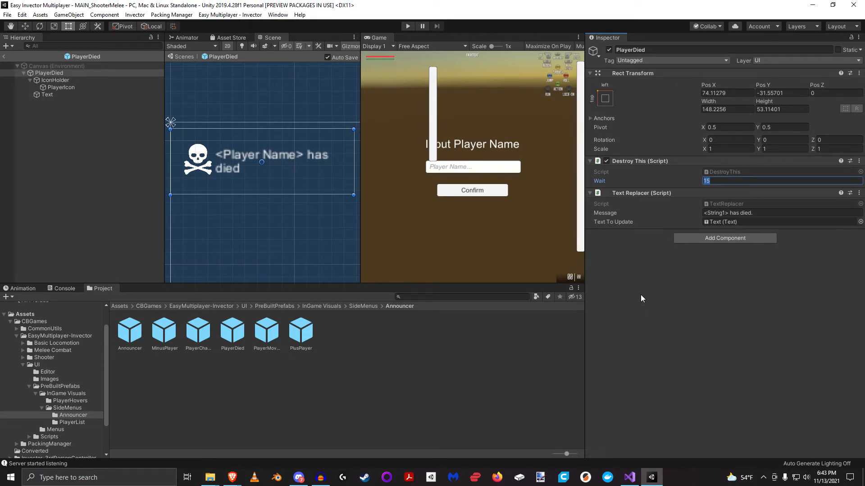
Review the Text Replacer message on the PlayerDied prefab and open the component's script in Visual Studio.
{"action": "left_click", "coordinate": [773, 215]}
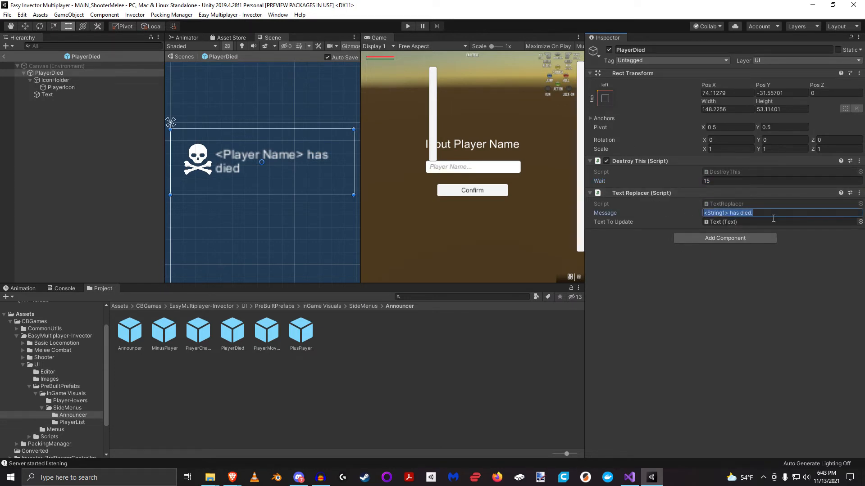
{"action": "left_click", "coordinate": [773, 218]}
{"action": "left_click", "coordinate": [858, 192]}
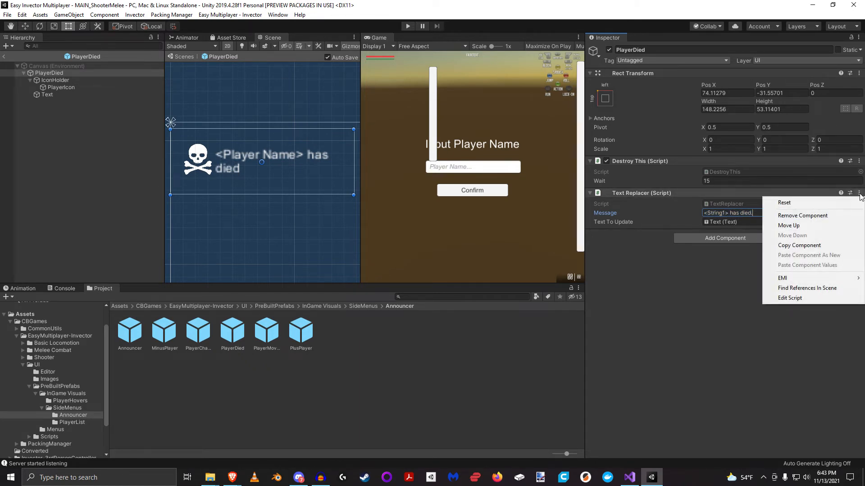
{"action": "left_click", "coordinate": [816, 301]}
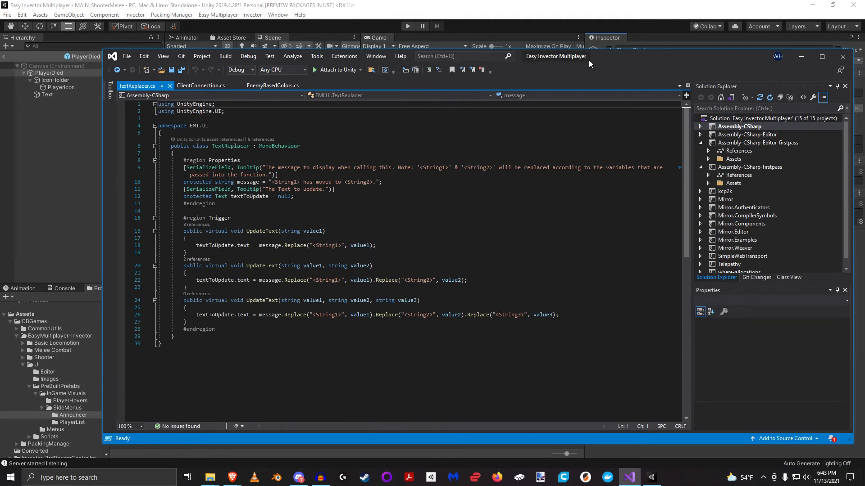
Examine the UpdateText overloads and their string placeholder replacements in TextReplacer.cs, and move the code window out of Unity's way.
{"action": "left_click_drag", "start_coordinate": [583, 62], "coordinate": [533, 63]}
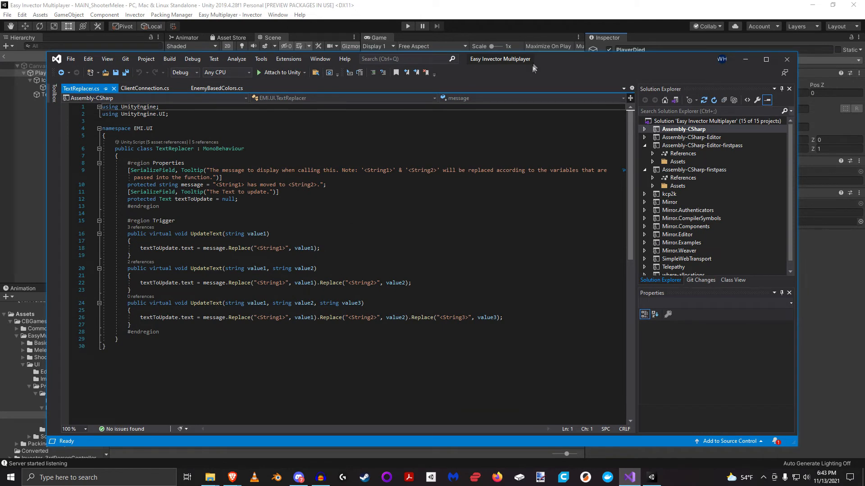
{"action": "double_click", "coordinate": [208, 234]}
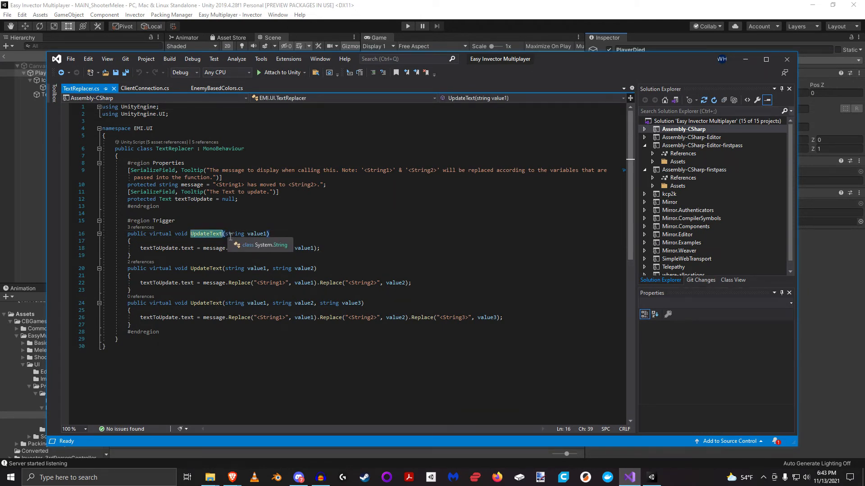
{"action": "left_click_drag", "start_coordinate": [222, 234], "coordinate": [257, 235]}
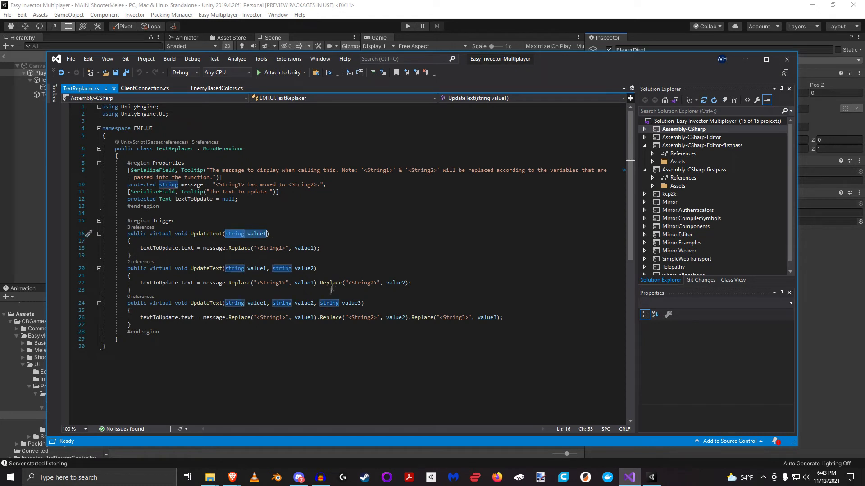
{"action": "left_click_drag", "start_coordinate": [225, 303], "coordinate": [346, 307]}
{"action": "left_click", "coordinate": [367, 306]}
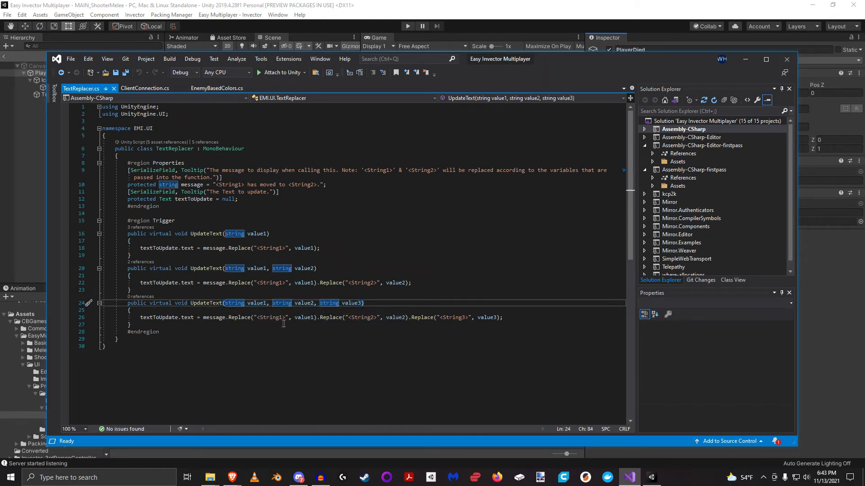
{"action": "left_click_drag", "start_coordinate": [257, 318], "coordinate": [286, 321]}
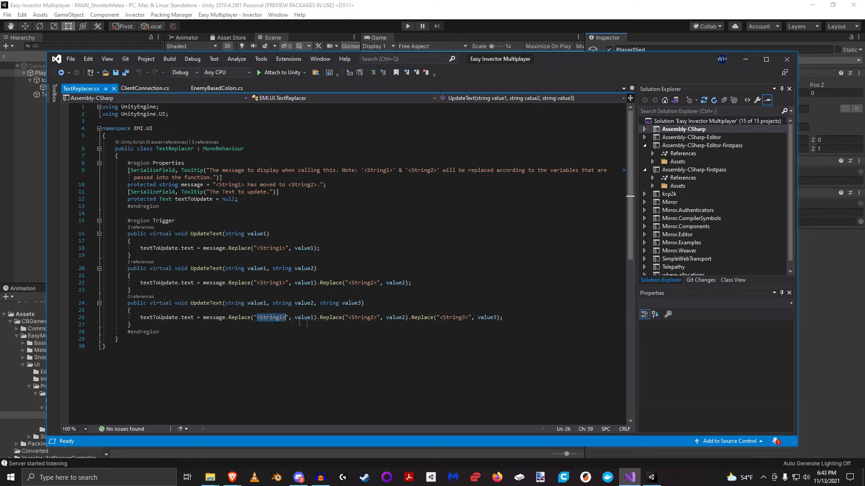
{"action": "left_click_drag", "start_coordinate": [348, 318], "coordinate": [379, 320]}
{"action": "left_click_drag", "start_coordinate": [596, 58], "coordinate": [864, 57]}
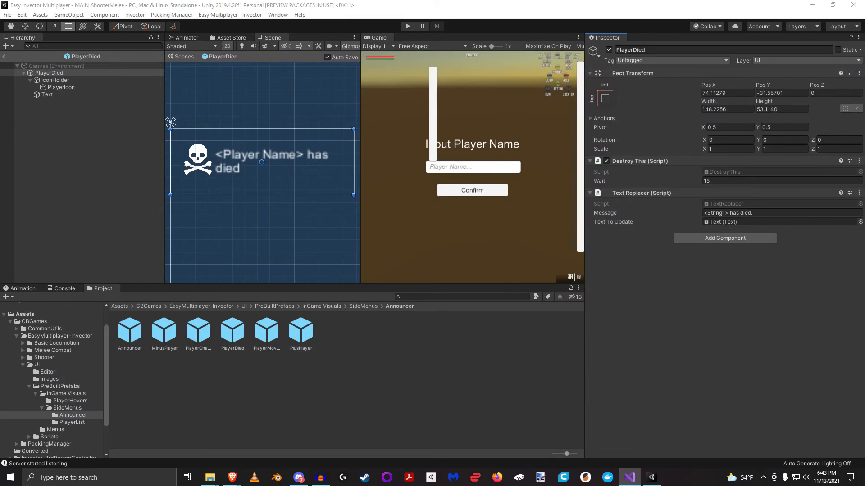
Exit the PlayerDied prefab and select the Announcer in the scene to review its Announcer Spawner prefab references.
{"action": "left_click", "coordinate": [727, 214]}
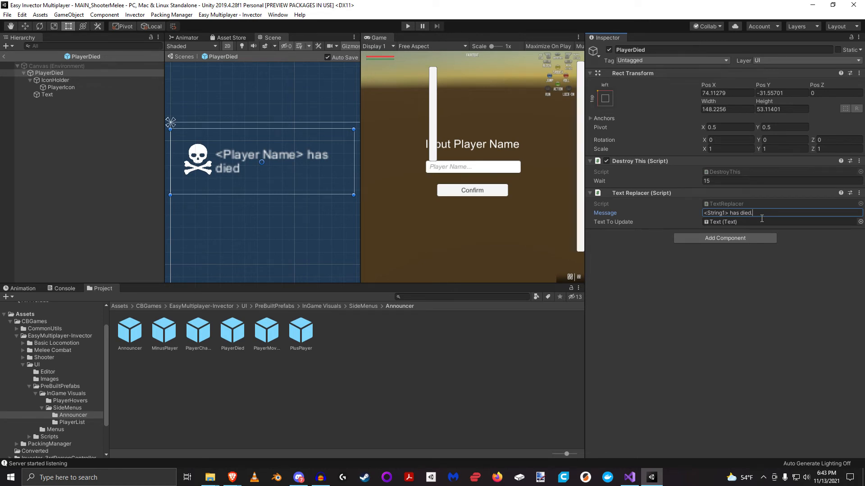
{"action": "left_click", "coordinate": [4, 57]}
{"action": "left_click", "coordinate": [55, 83]}
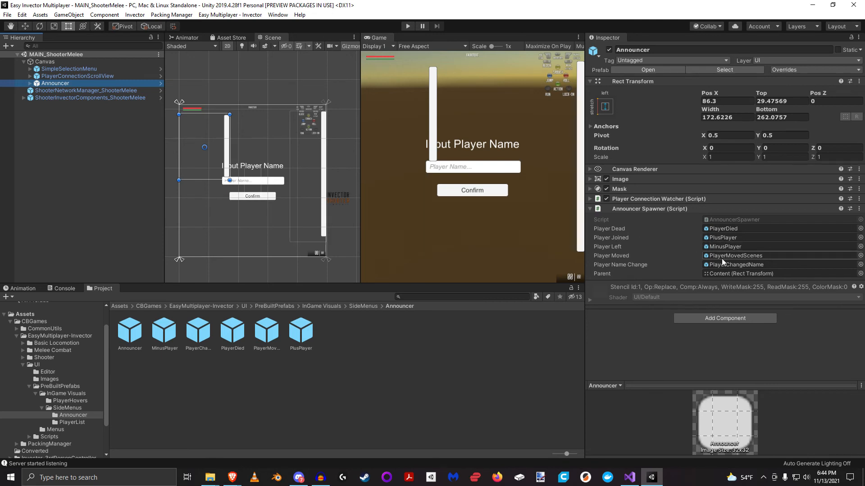
Collapse the Announcer Spawner component and examine the Player Connection Watcher's event bindings.
{"action": "left_click", "coordinate": [654, 210]}
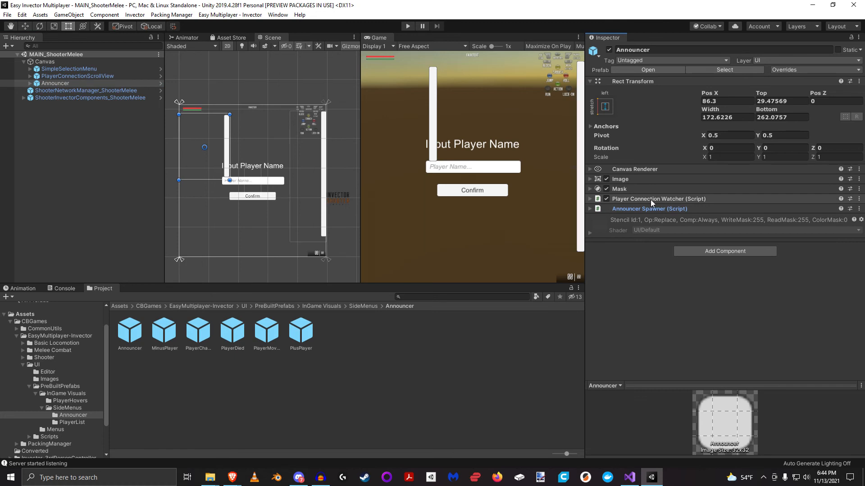
{"action": "left_click", "coordinate": [650, 199]}
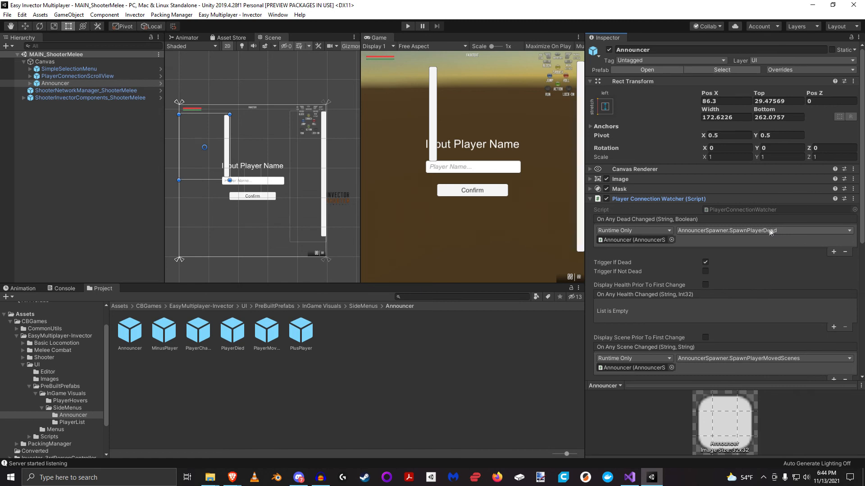
{"action": "left_click", "coordinate": [680, 201]}
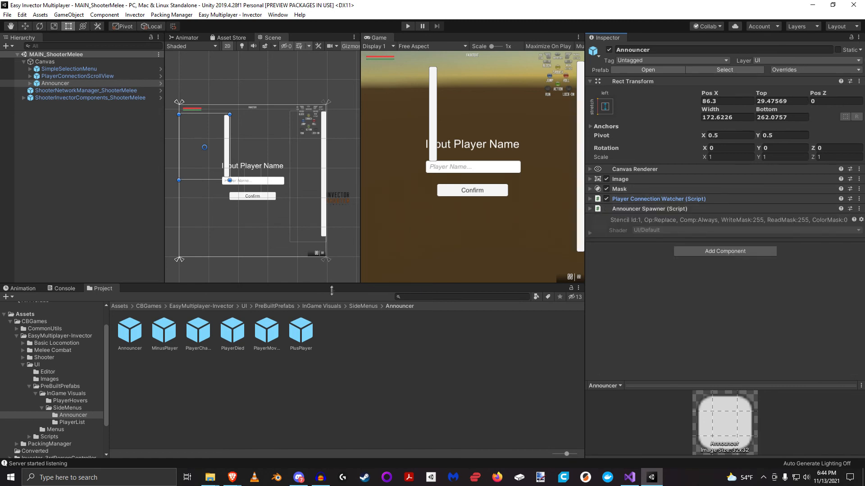